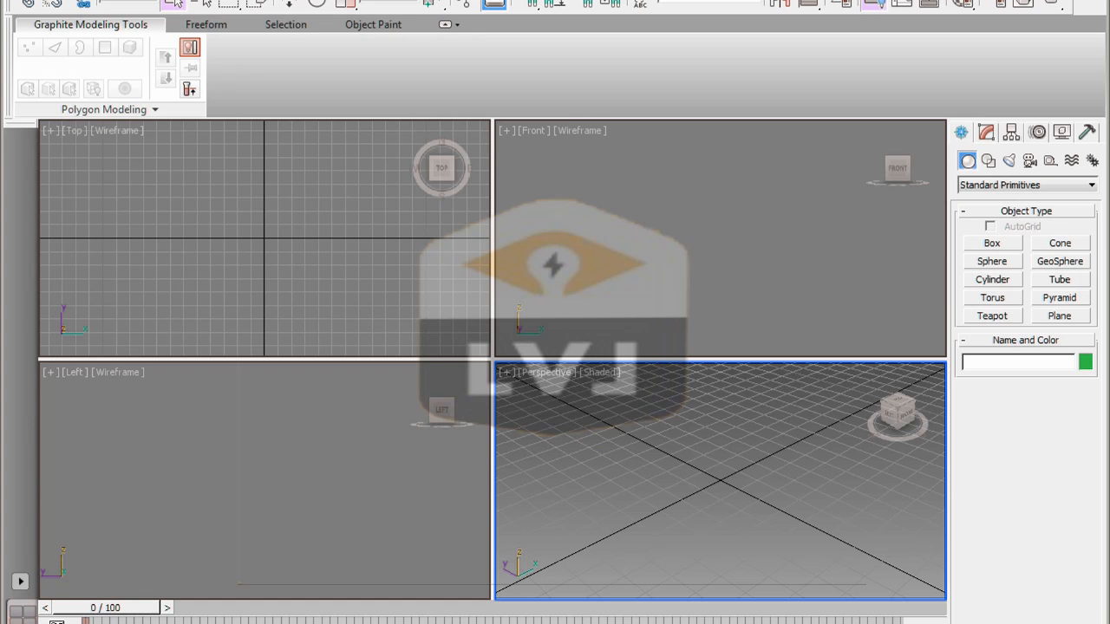
Step: Open the scene file Ch03_Window_01.max from the CH 03 folder
{"action": "left_click", "coordinate": [41, 2]}
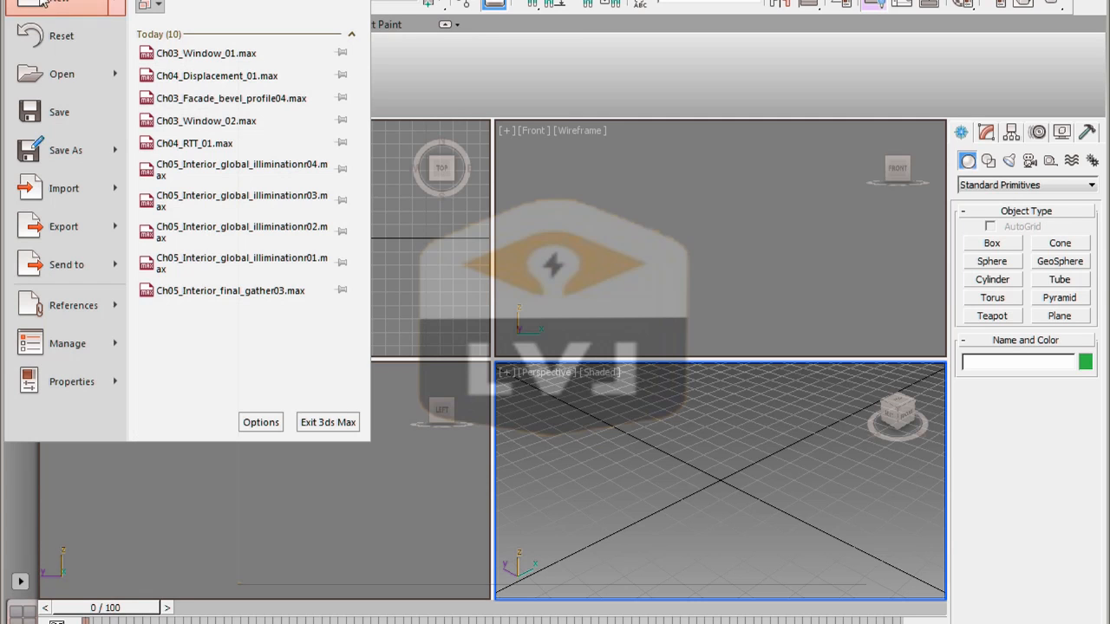
{"action": "left_click", "coordinate": [52, 74]}
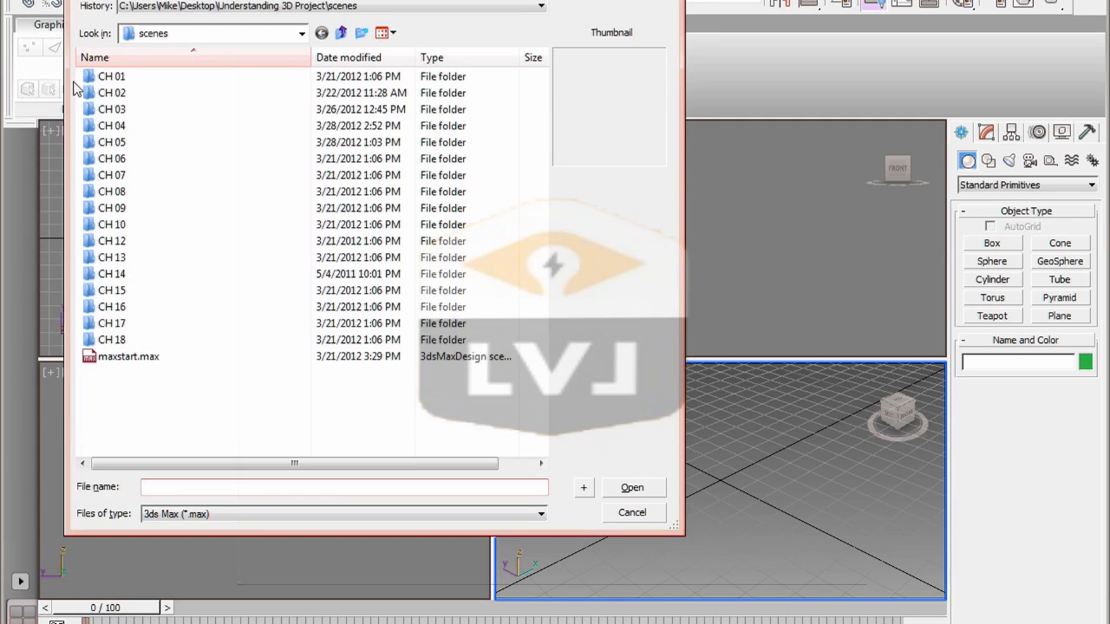
{"action": "double_click", "coordinate": [119, 110]}
{"action": "left_click_drag", "start_coordinate": [539, 126], "coordinate": [541, 330]}
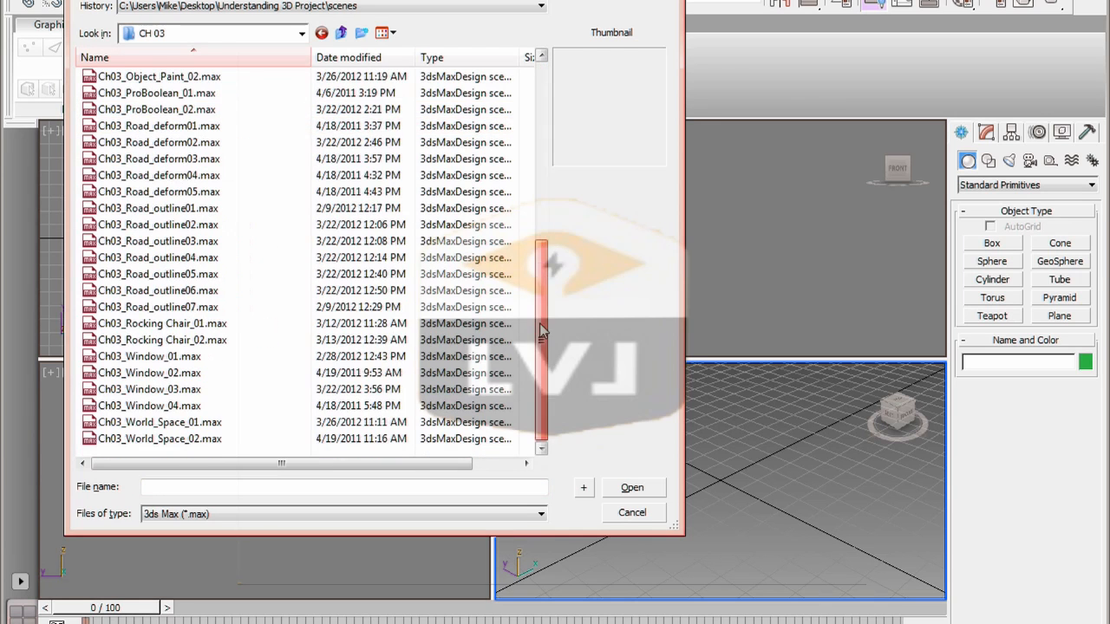
{"action": "double_click", "coordinate": [159, 355]}
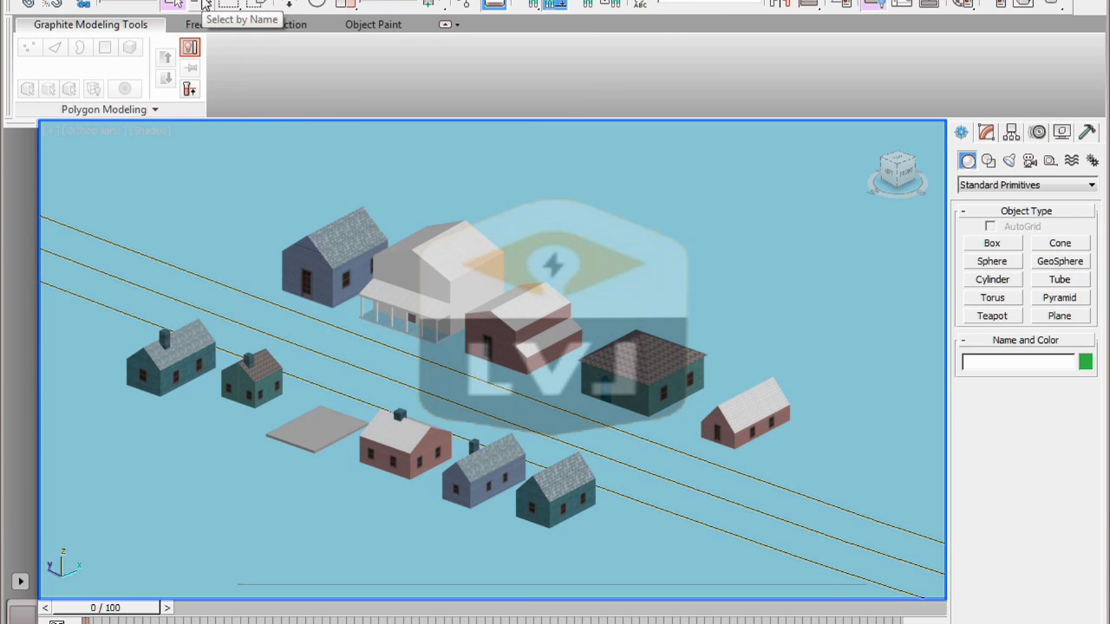
Step: Select Building03 by name from the scene list and isolate it
{"action": "left_click", "coordinate": [202, 5]}
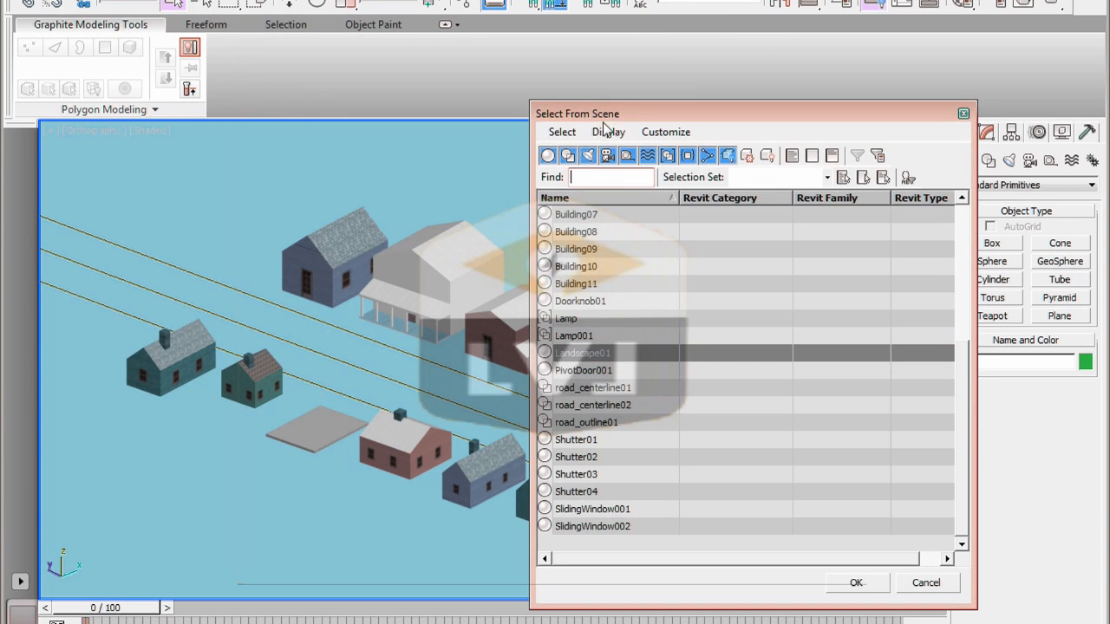
{"action": "left_click_drag", "start_coordinate": [608, 120], "coordinate": [528, 74]}
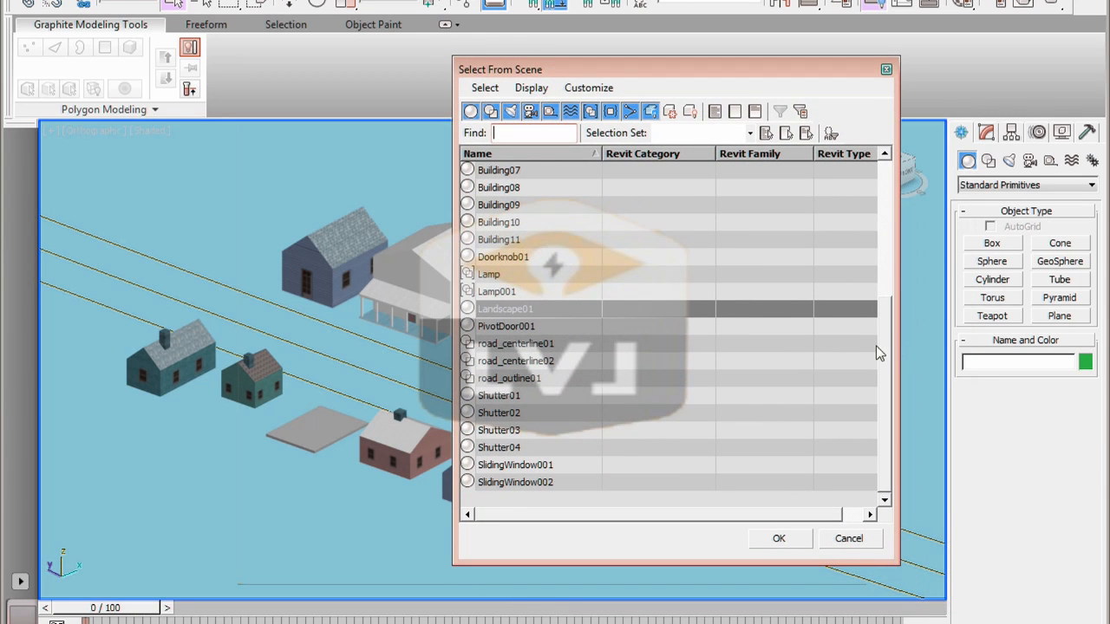
{"action": "left_click_drag", "start_coordinate": [884, 343], "coordinate": [884, 268]}
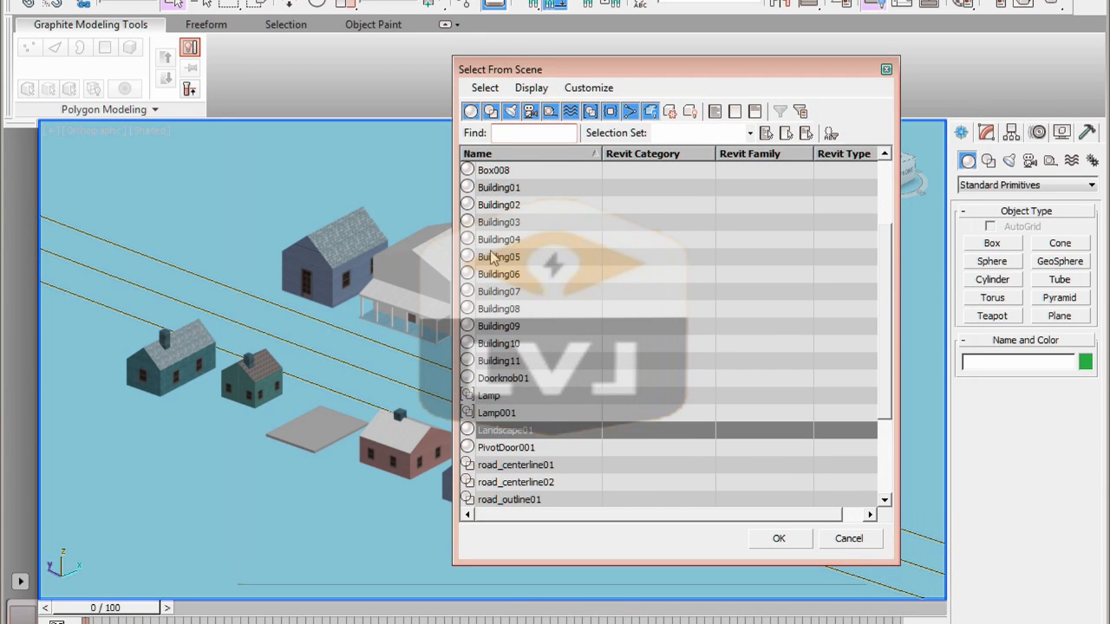
{"action": "left_click", "coordinate": [501, 223]}
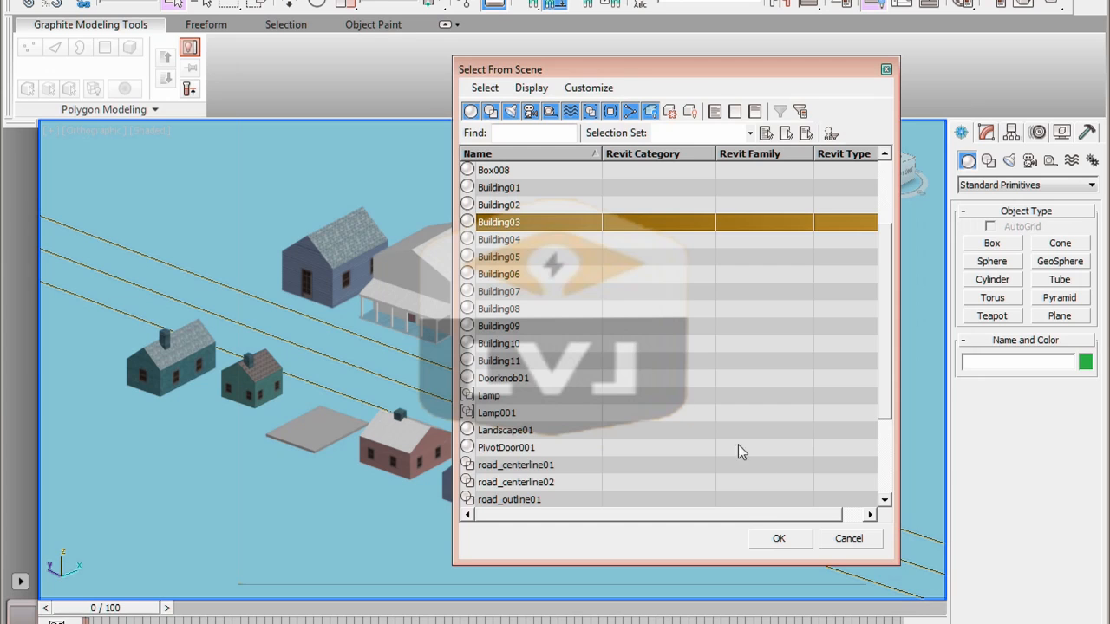
{"action": "left_click", "coordinate": [777, 539]}
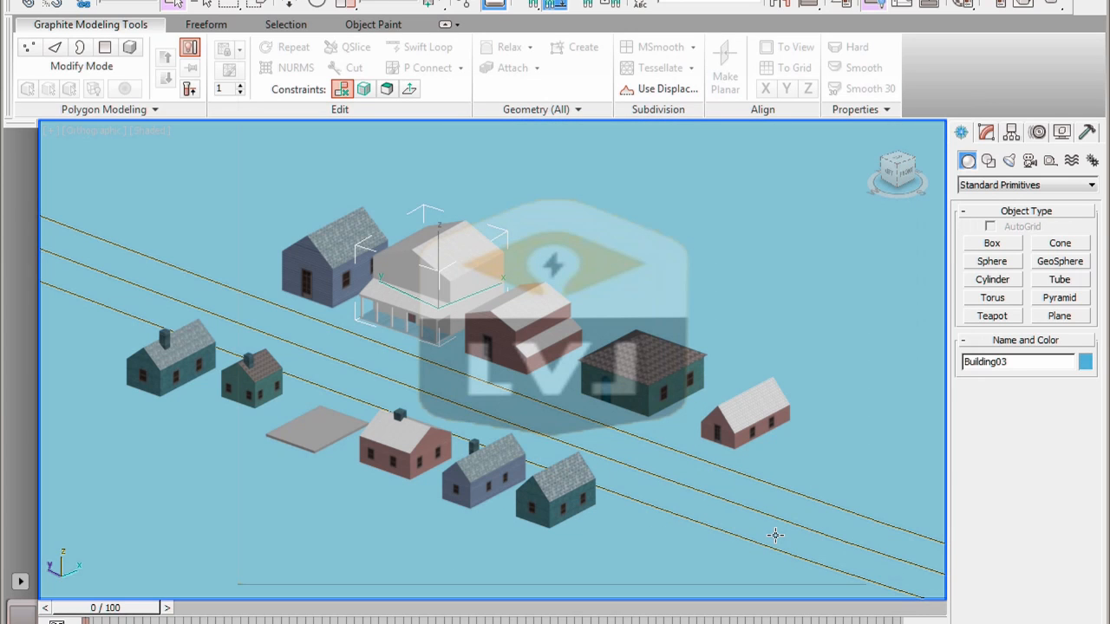
{"action": "key", "text": "alt+q"}
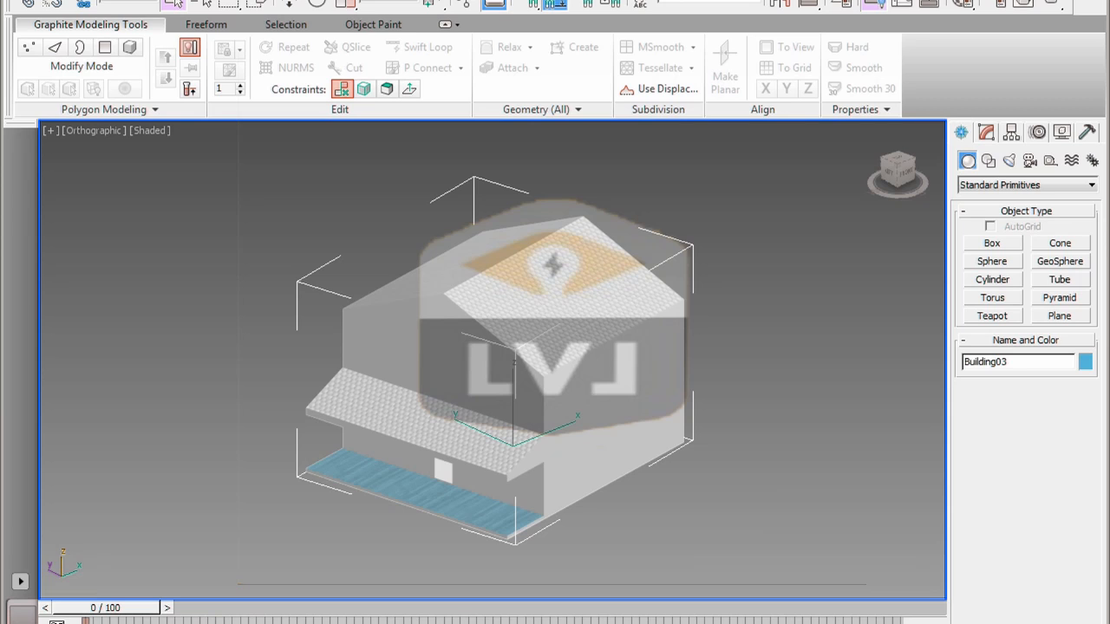
{"action": "middle_click_drag", "start_coordinate": [515, 360], "coordinate": [514, 359]}
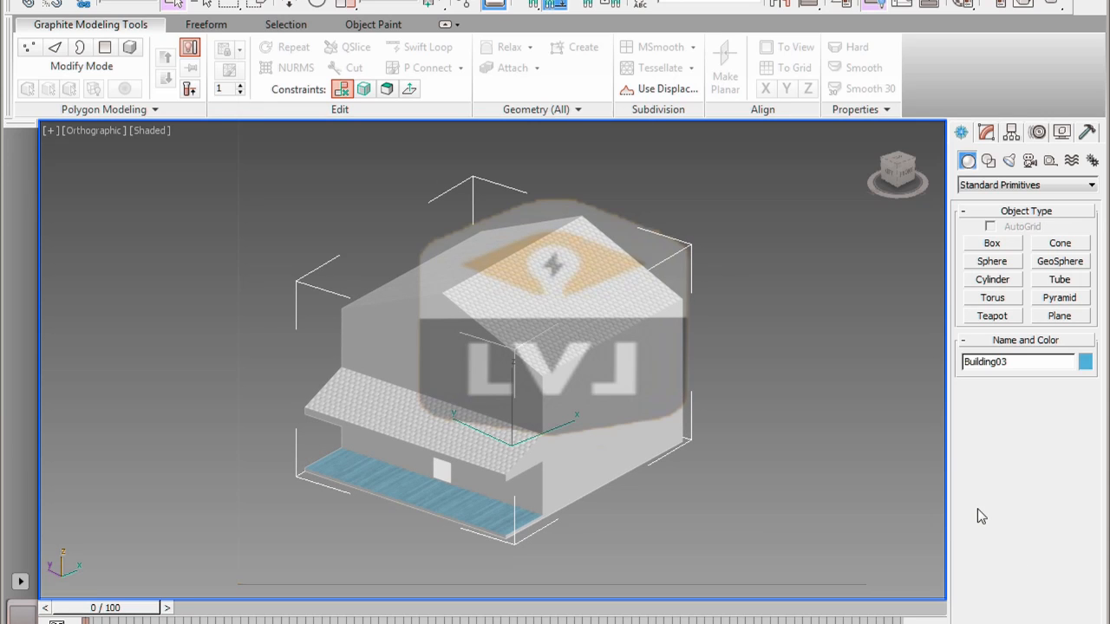
Step: Turn on Edged Faces in the shaded orthographic view of Building03
{"action": "key", "text": "alt+w"}
{"action": "left_click", "coordinate": [157, 134]}
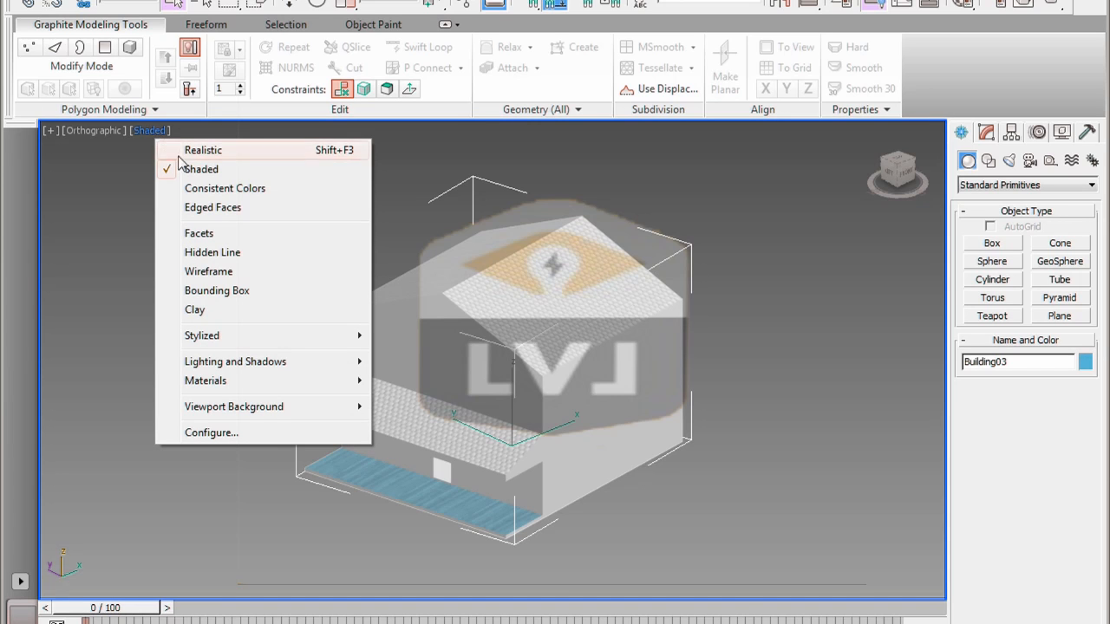
{"action": "left_click", "coordinate": [206, 209]}
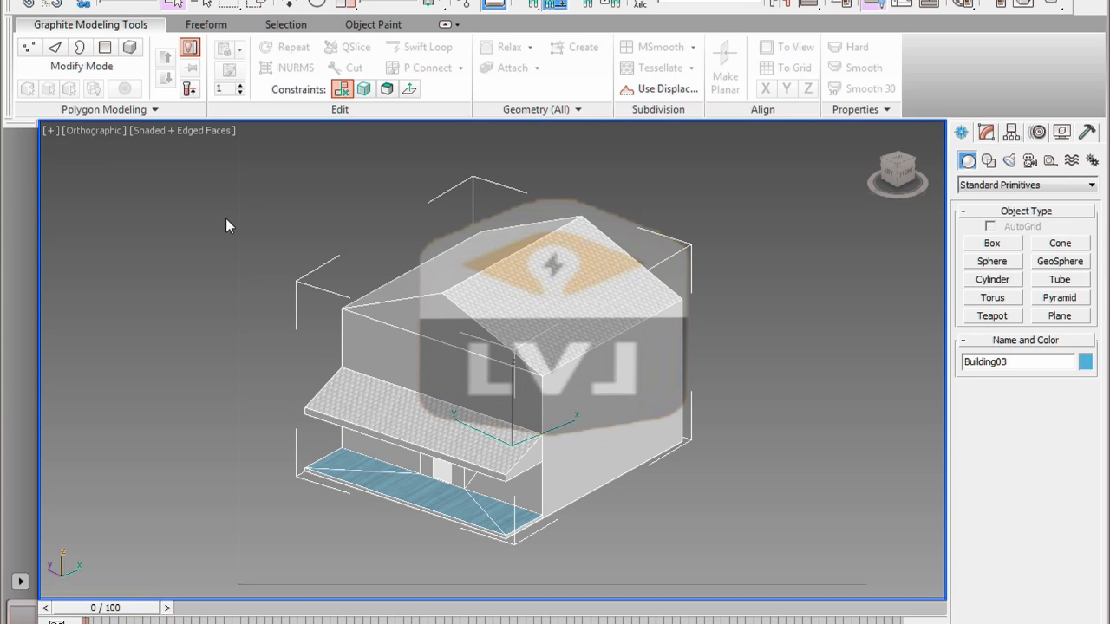
Step: At edge level of the top Edit Poly modifier, select the wall's horizontal edges at the gable base and along the porch roof
{"action": "scroll", "coordinate": [473, 409], "scroll_direction": "up", "scroll_amount": 10}
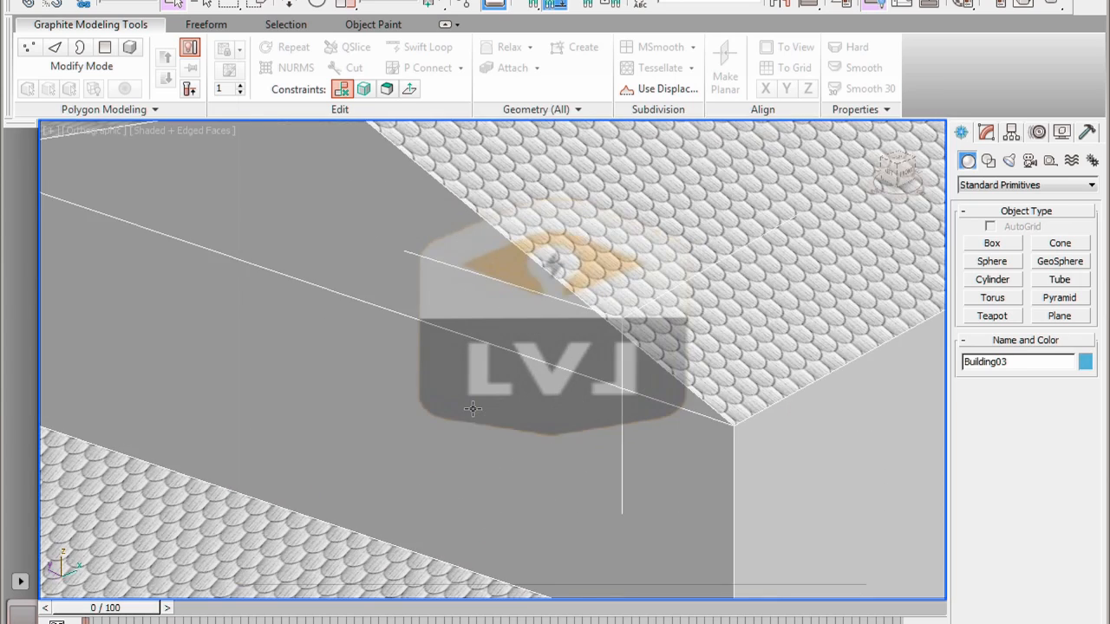
{"action": "scroll", "coordinate": [472, 410], "scroll_direction": "down", "scroll_amount": 8}
{"action": "scroll", "coordinate": [494, 394], "scroll_direction": "up", "scroll_amount": 5}
{"action": "middle_click_drag", "start_coordinate": [498, 392], "coordinate": [532, 355]}
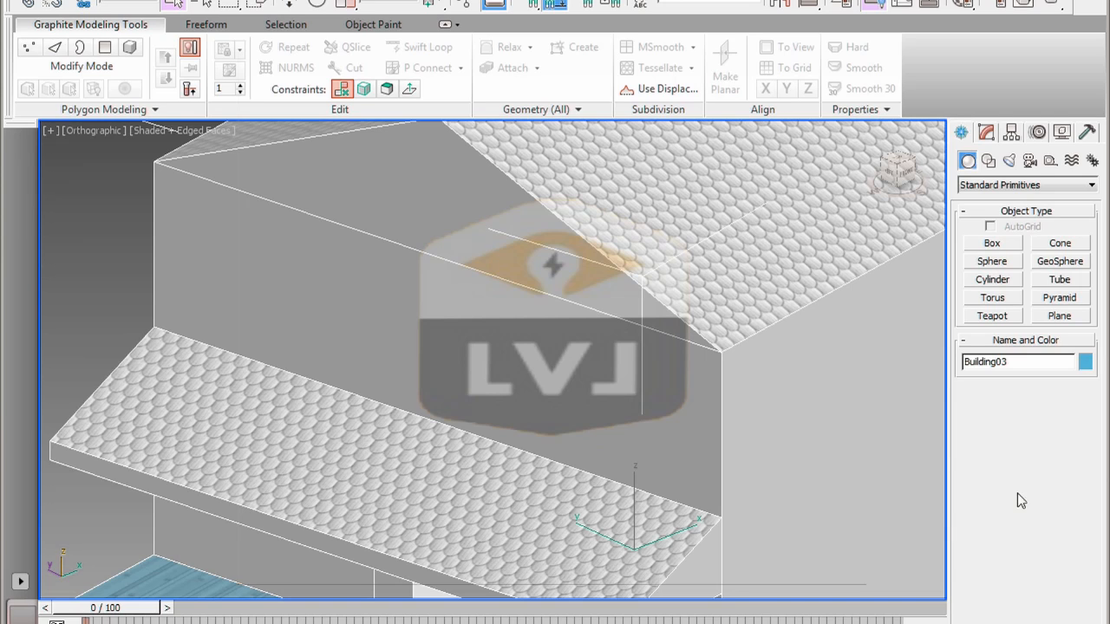
{"action": "left_click", "coordinate": [986, 132]}
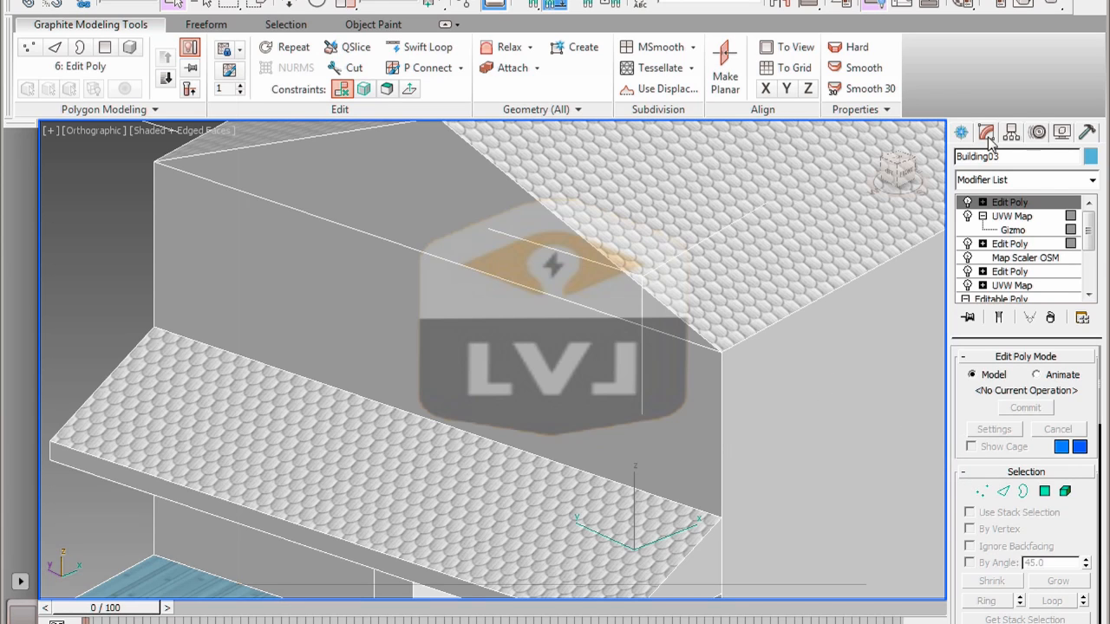
{"action": "left_click", "coordinate": [1007, 494]}
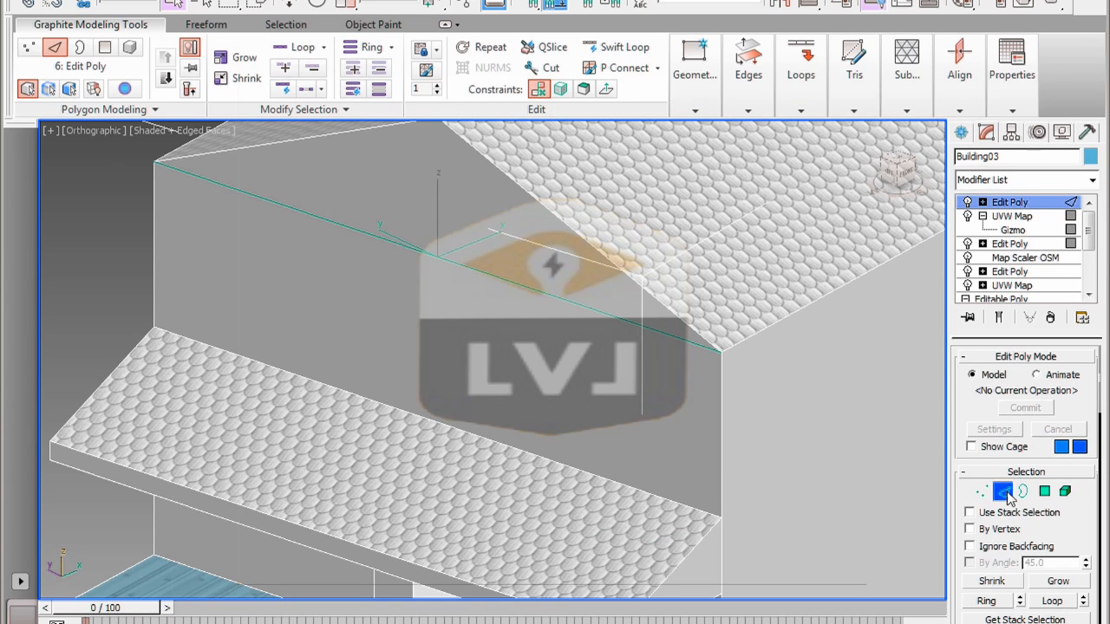
{"action": "key", "text": "ctrl"}
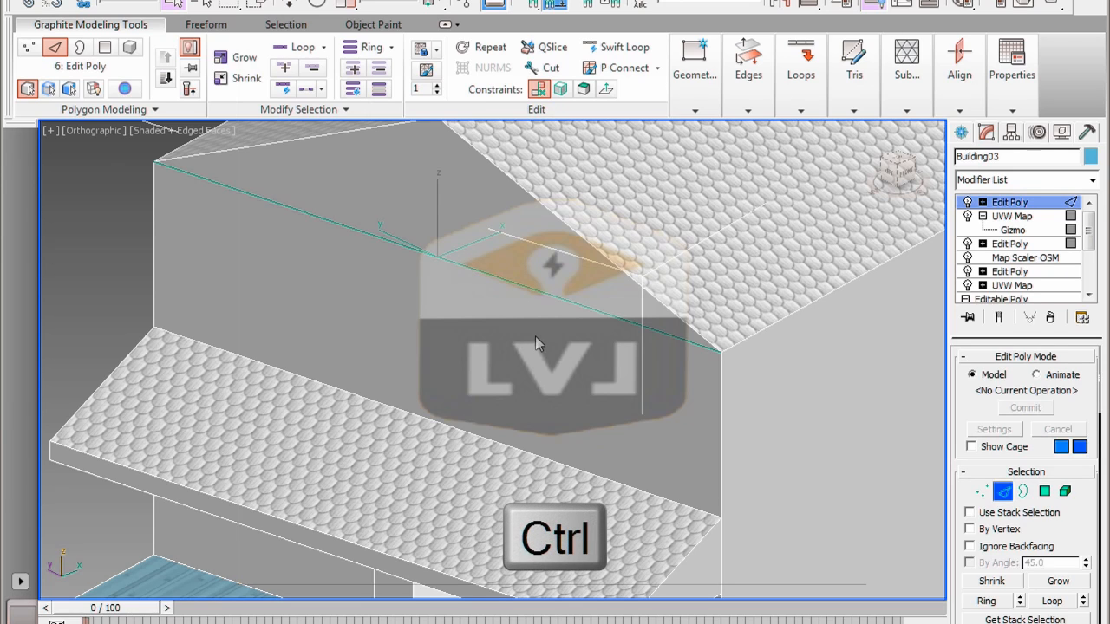
{"action": "left_click", "coordinate": [510, 445], "text": "ctrl"}
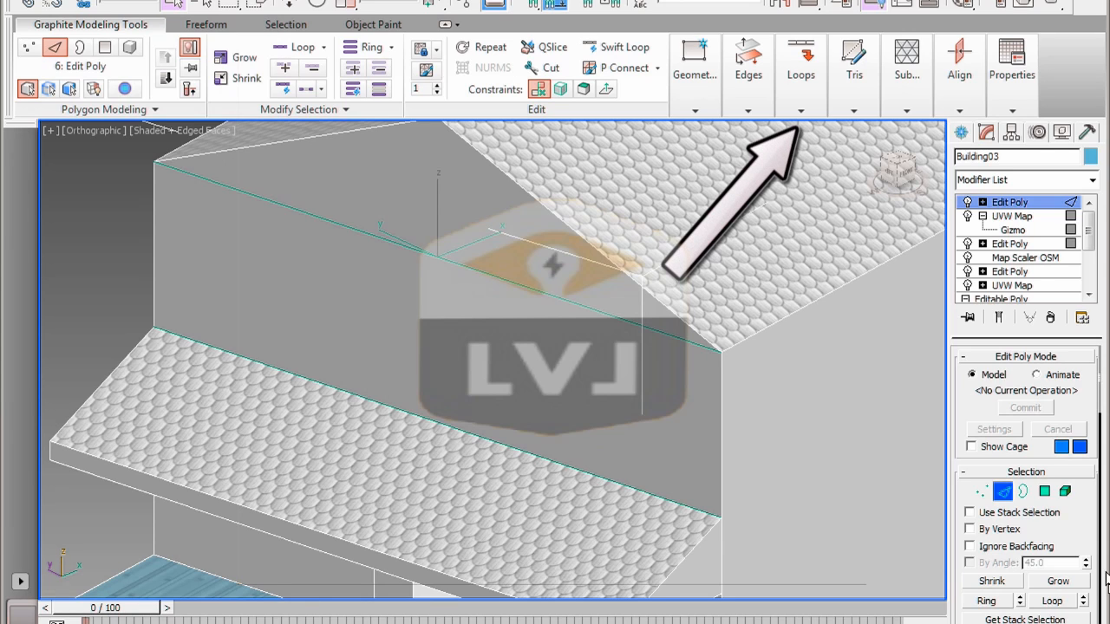
Step: Connect the two selected horizontal wall edges with 2 segments to form two vertical edges
{"action": "left_click", "coordinate": [800, 111]}
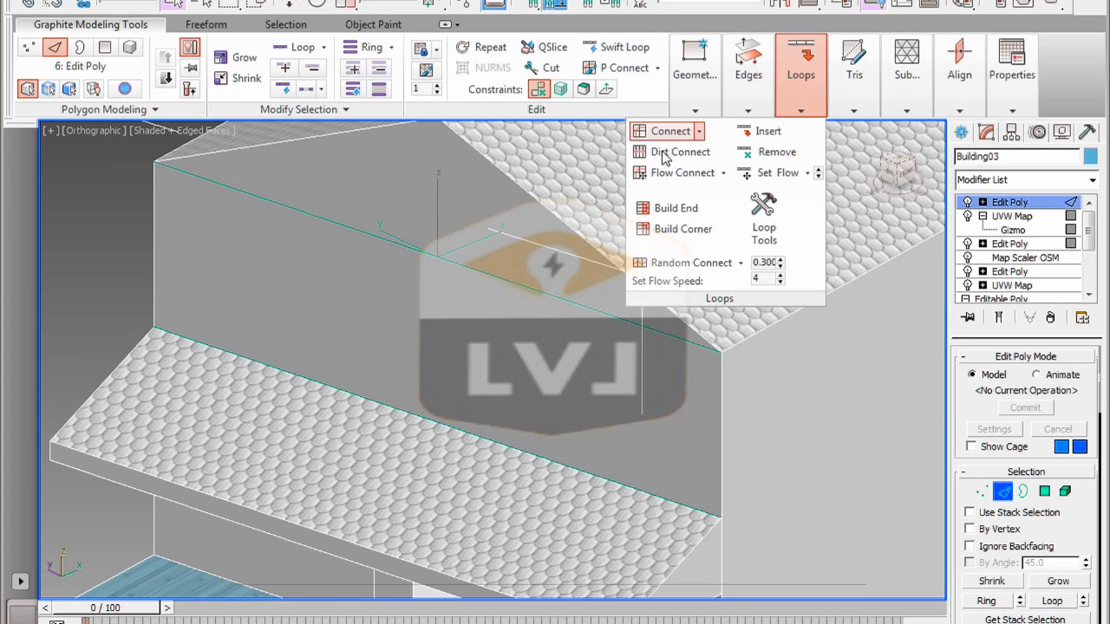
{"action": "left_click", "coordinate": [699, 132]}
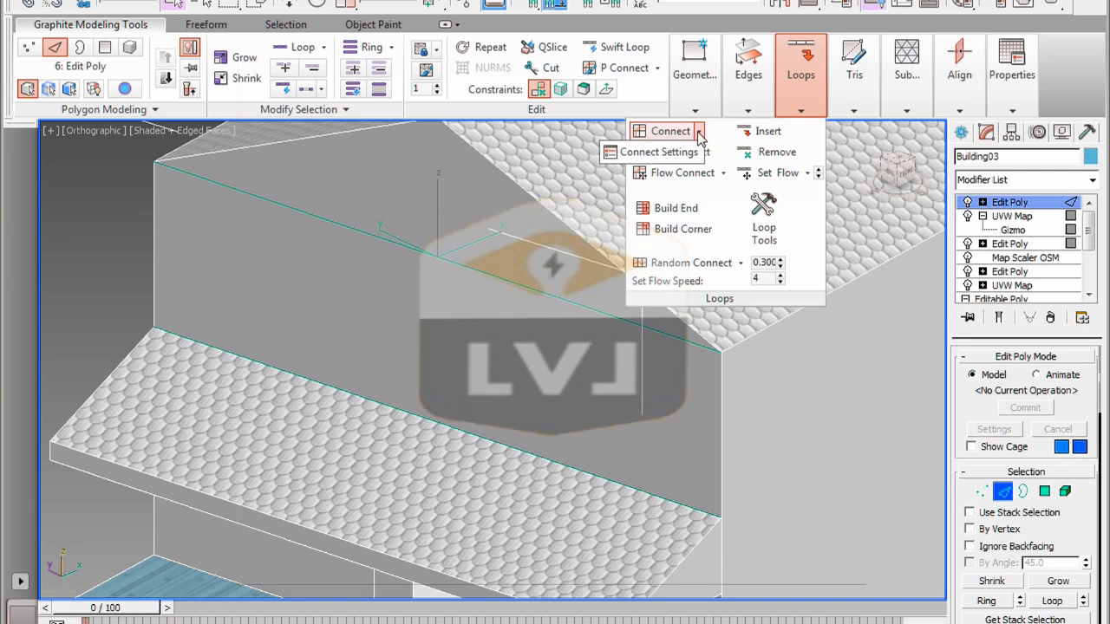
{"action": "left_click", "coordinate": [699, 132]}
{"action": "left_click", "coordinate": [699, 132]}
{"action": "left_click", "coordinate": [685, 153]}
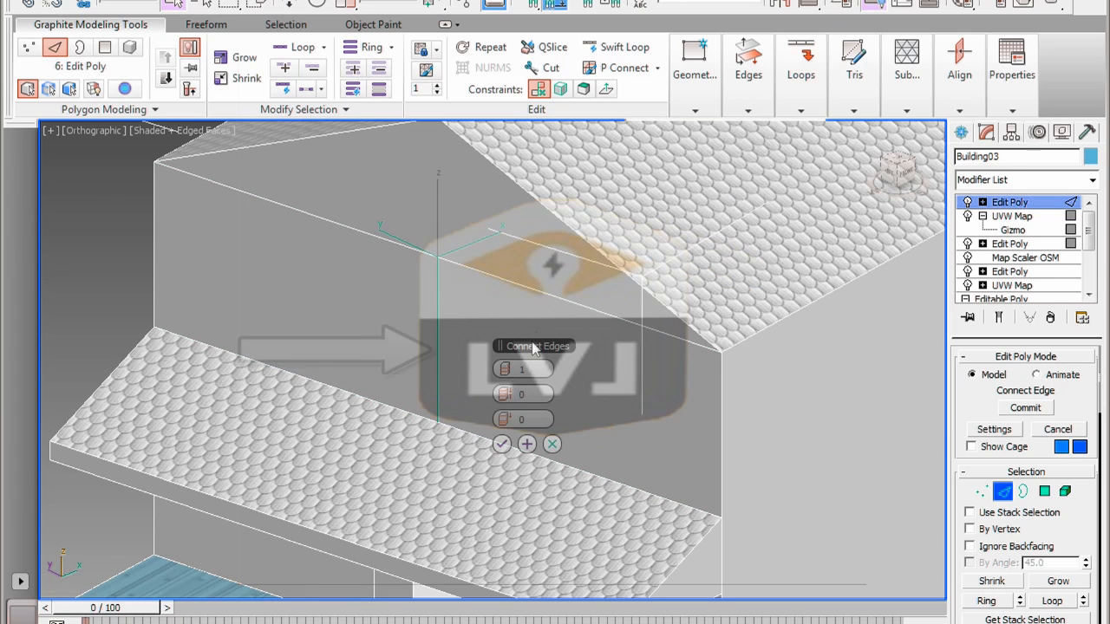
{"action": "left_click_drag", "start_coordinate": [531, 350], "coordinate": [771, 196]}
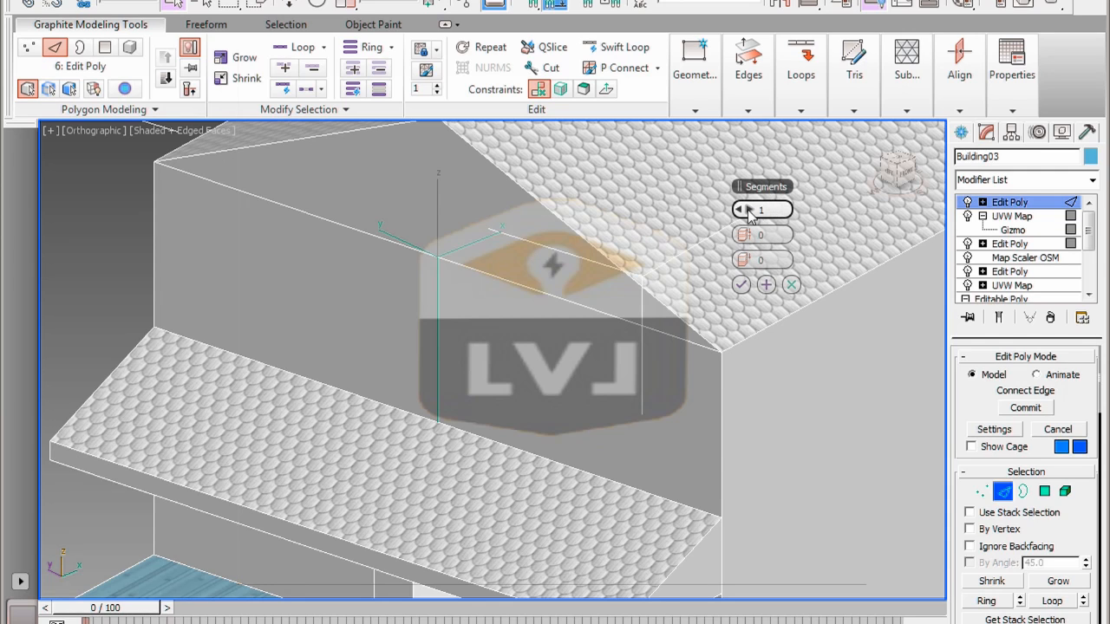
{"action": "left_click", "coordinate": [748, 210]}
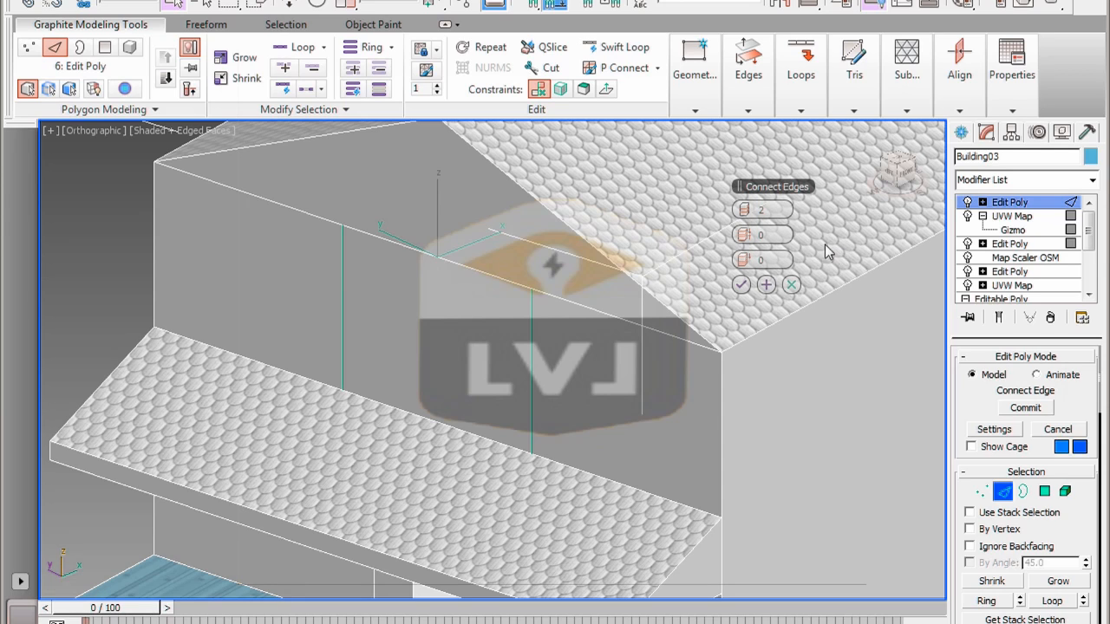
Step: Apply the connection and continue, joining the two new vertical edges with 2 horizontal segments, and accept the result
{"action": "left_click_drag", "start_coordinate": [766, 193], "coordinate": [833, 391]}
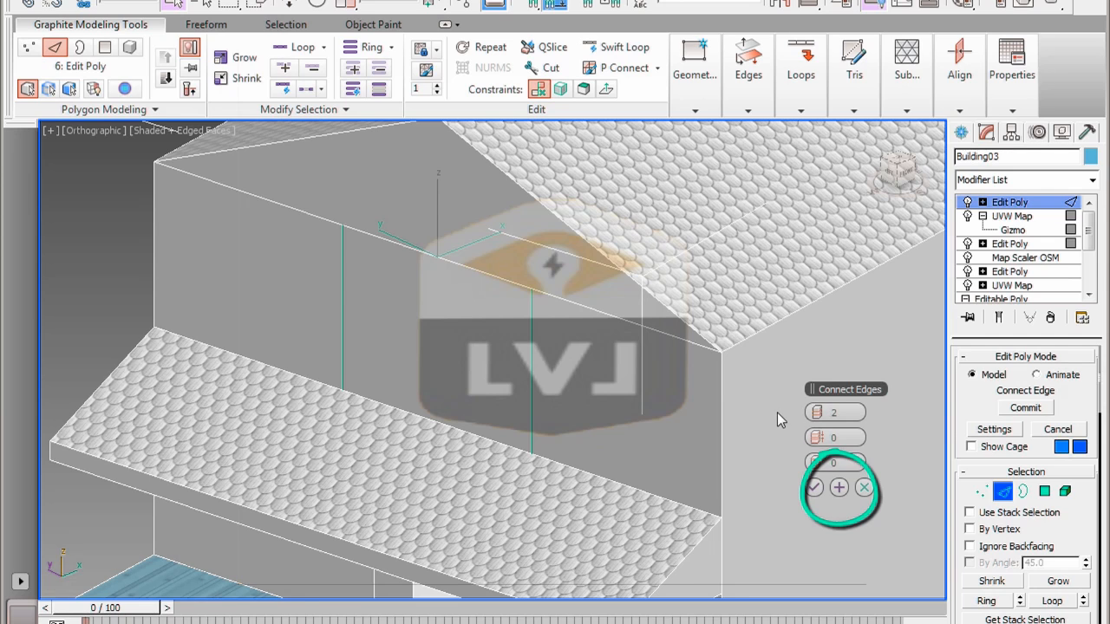
{"action": "left_click", "coordinate": [839, 489]}
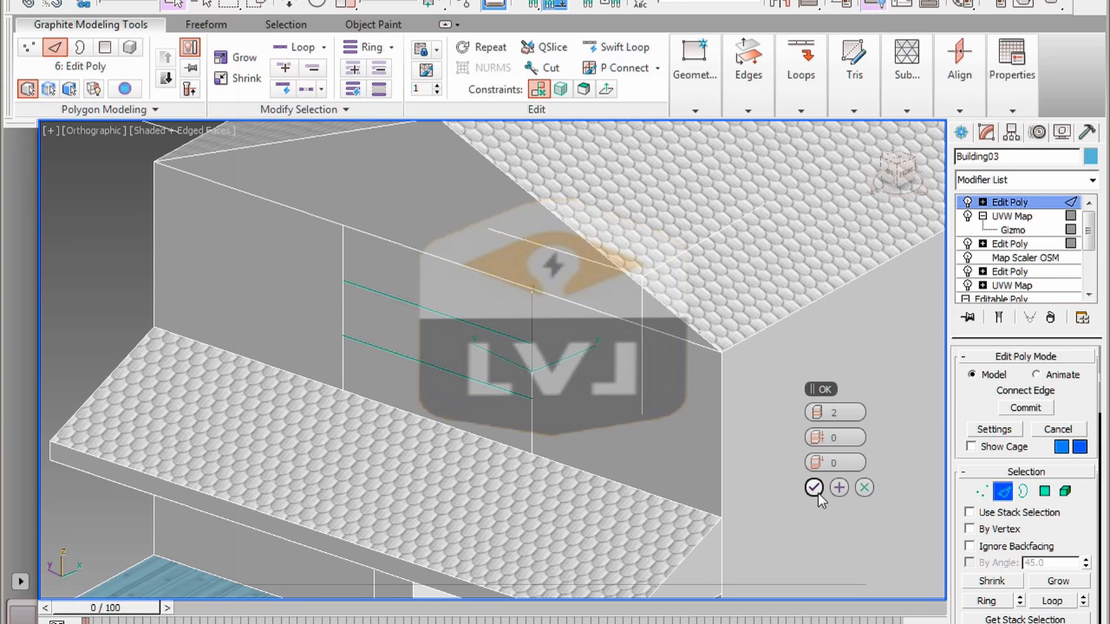
{"action": "left_click", "coordinate": [814, 488]}
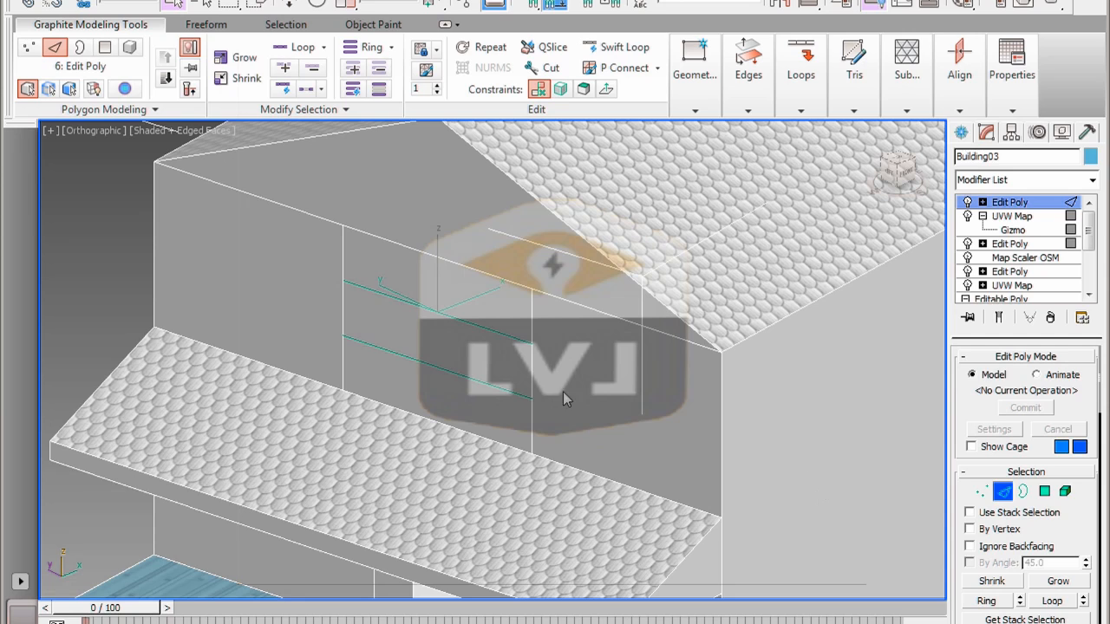
Step: Move the upper of the two new horizontal edges slightly upward along Z, and exit edge level
{"action": "left_click", "coordinate": [451, 319]}
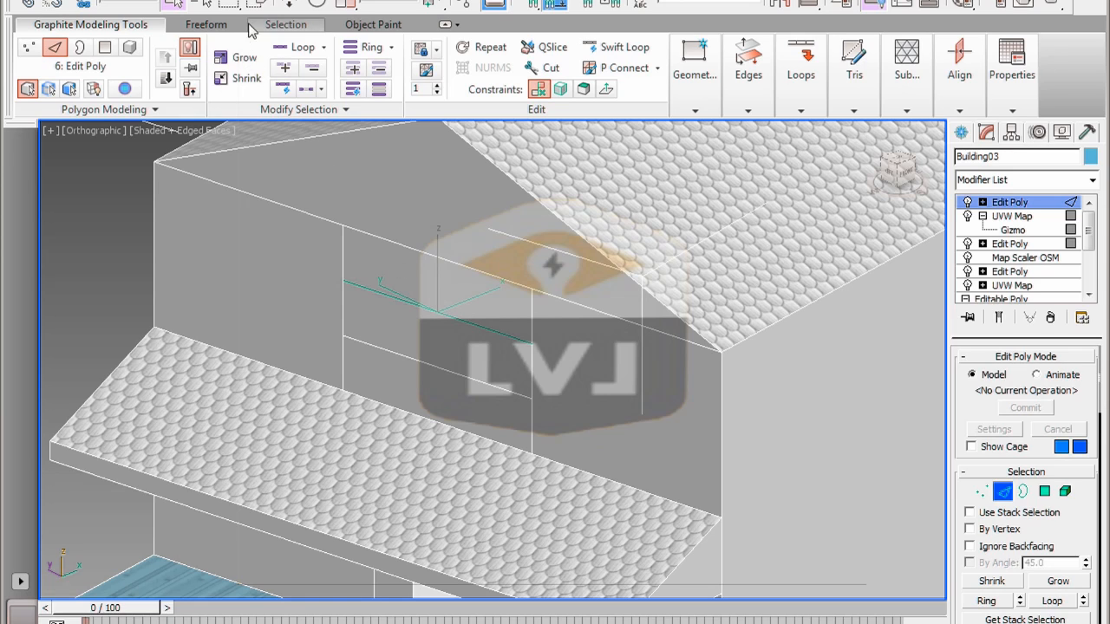
{"action": "left_click", "coordinate": [294, 4]}
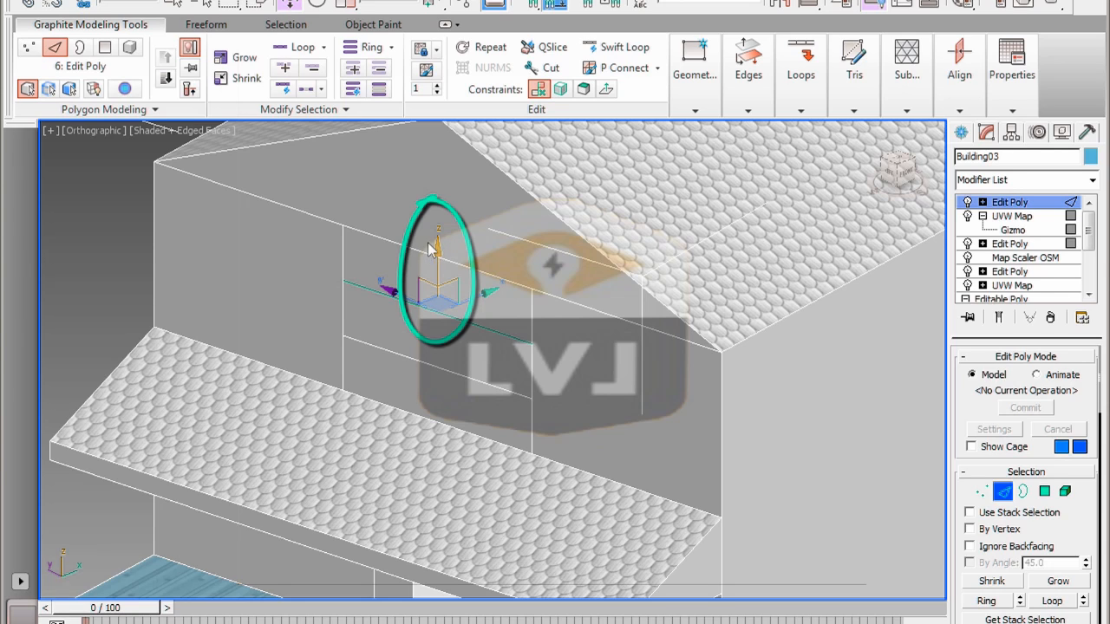
{"action": "left_click_drag", "start_coordinate": [436, 236], "coordinate": [439, 216]}
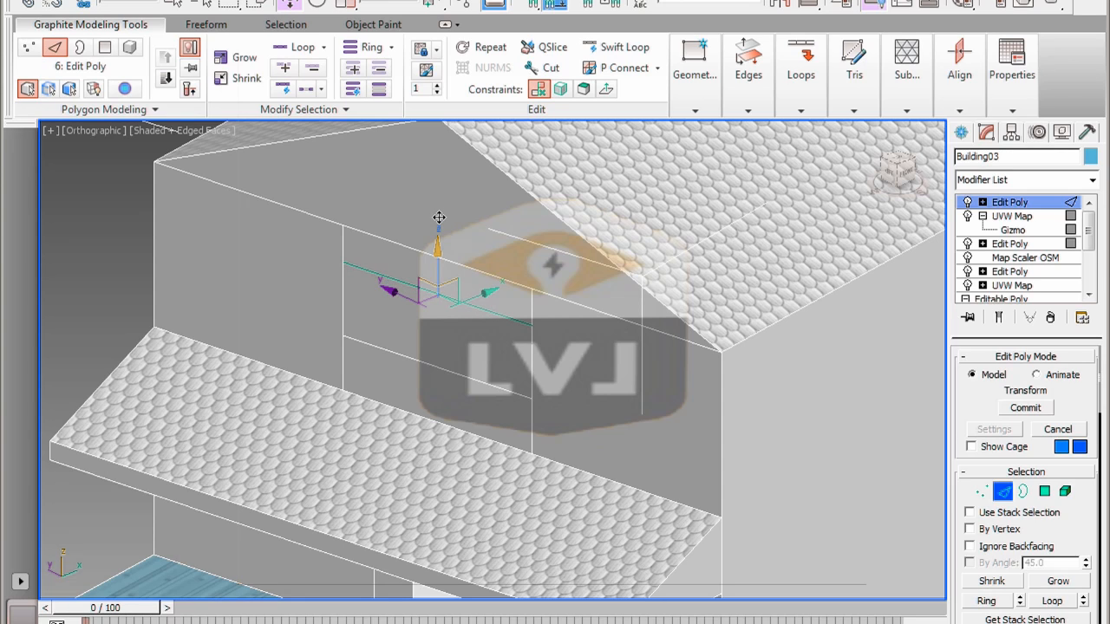
{"action": "right_click", "coordinate": [439, 218]}
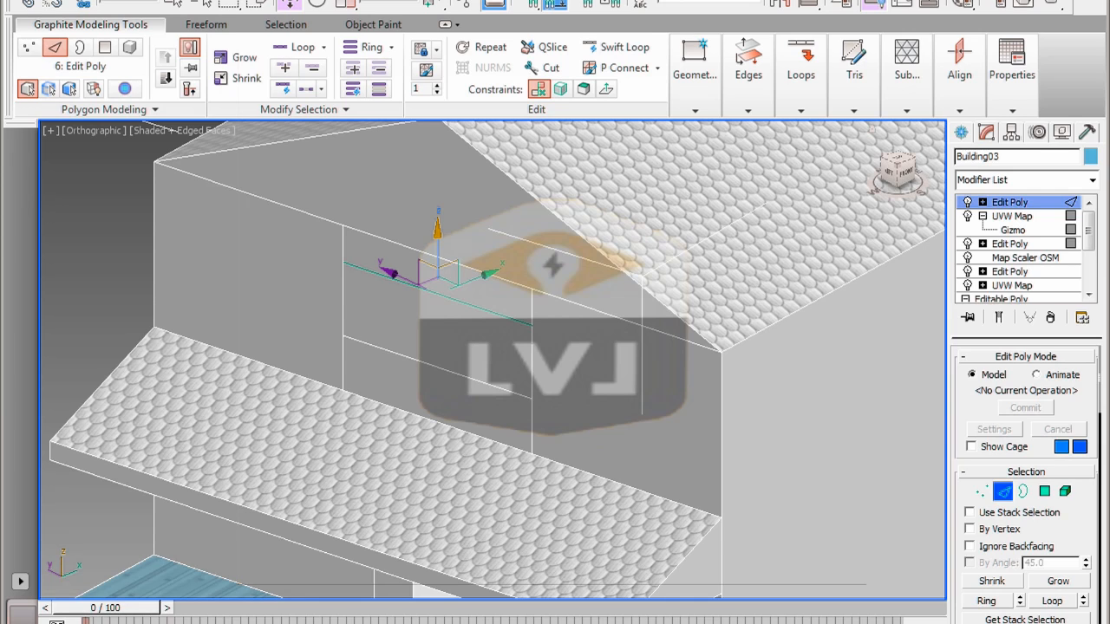
{"action": "left_click", "coordinate": [79, 48]}
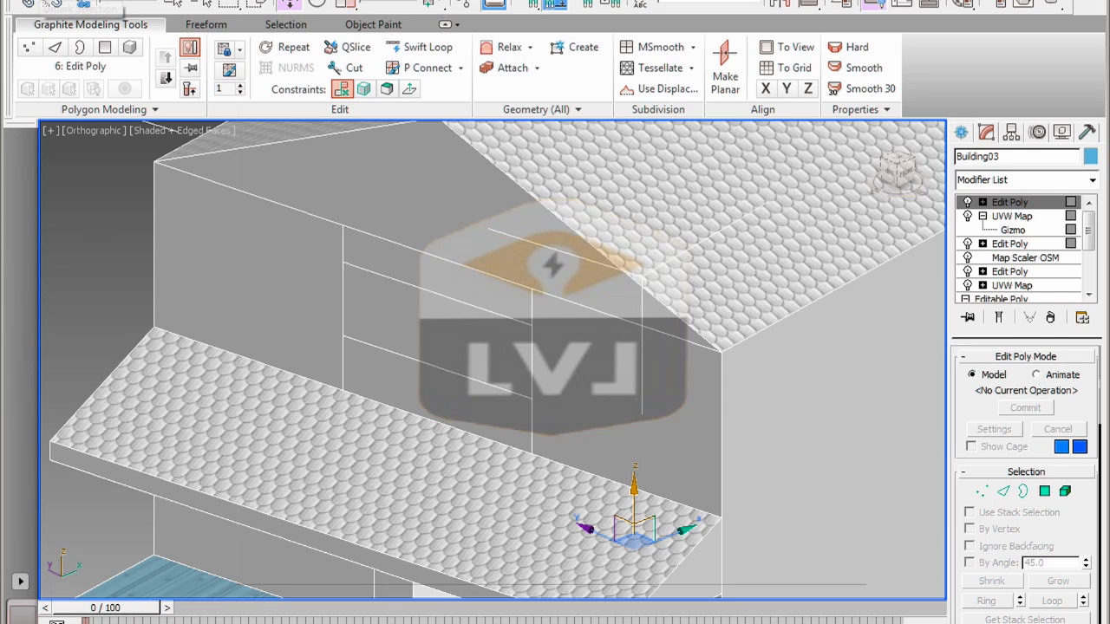
Step: Save the scene in the CH 03 folder as an incremented copy of Ch03_Window_01.max
{"action": "left_click", "coordinate": [19, 5]}
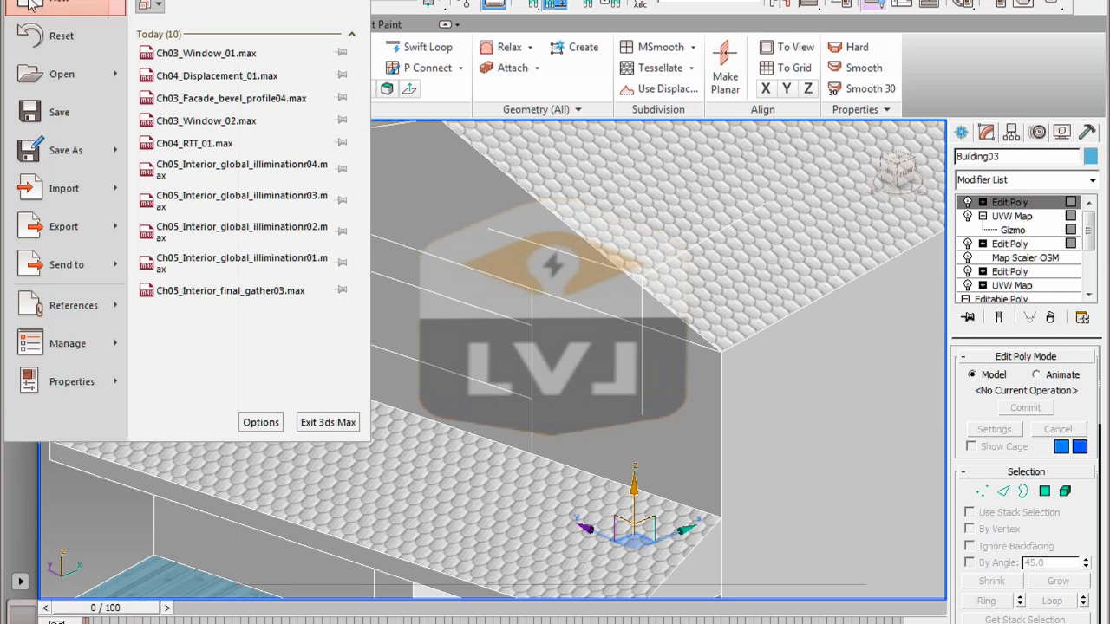
{"action": "left_click", "coordinate": [50, 147]}
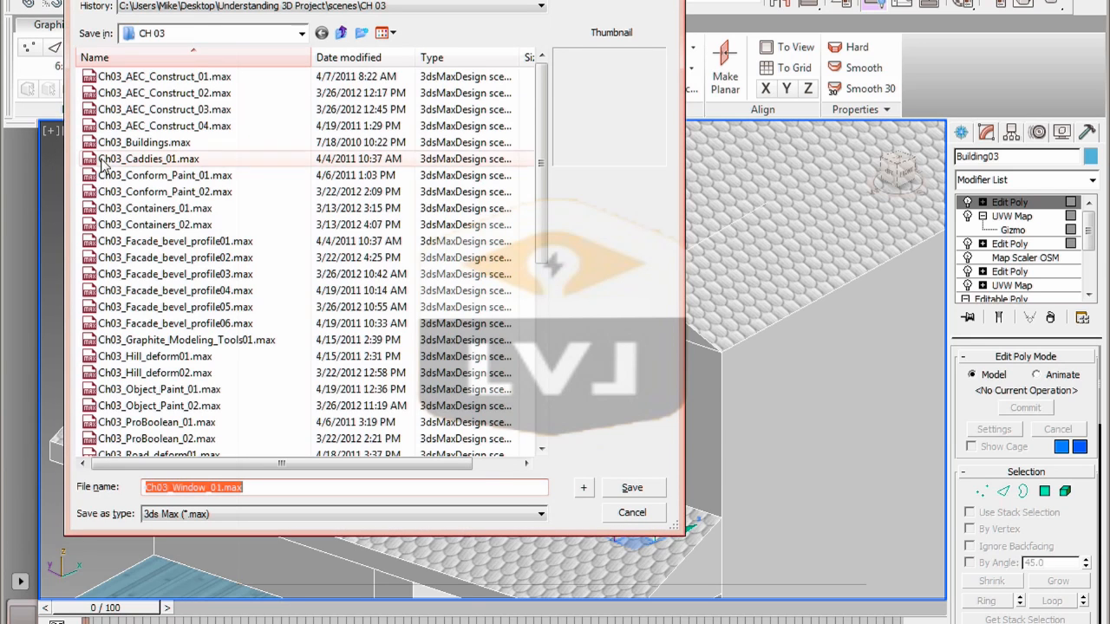
{"action": "left_click", "coordinate": [586, 489]}
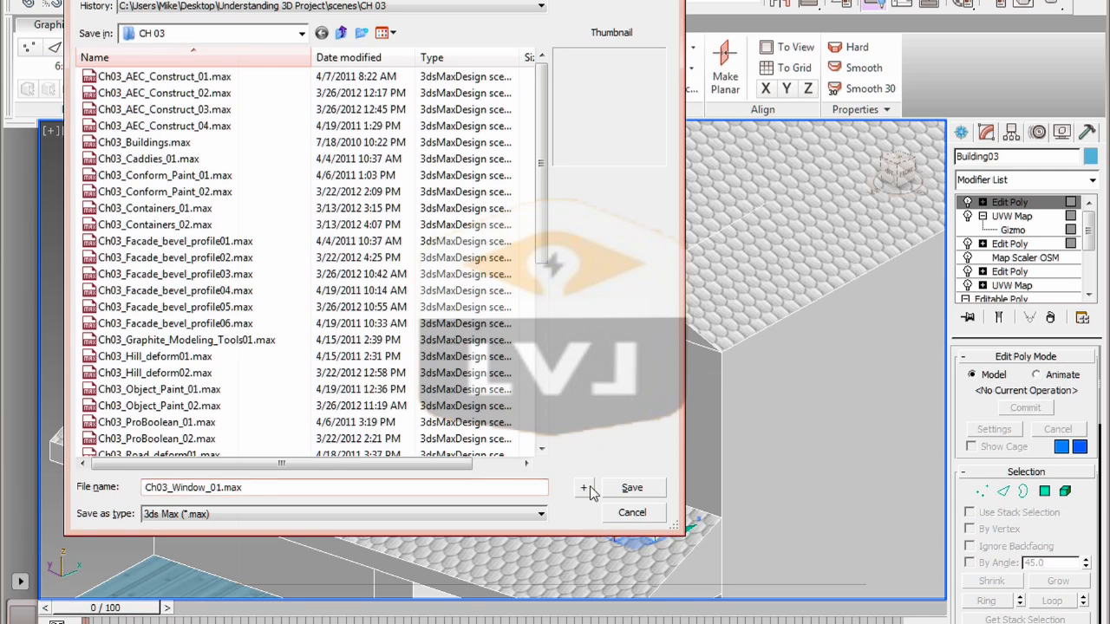